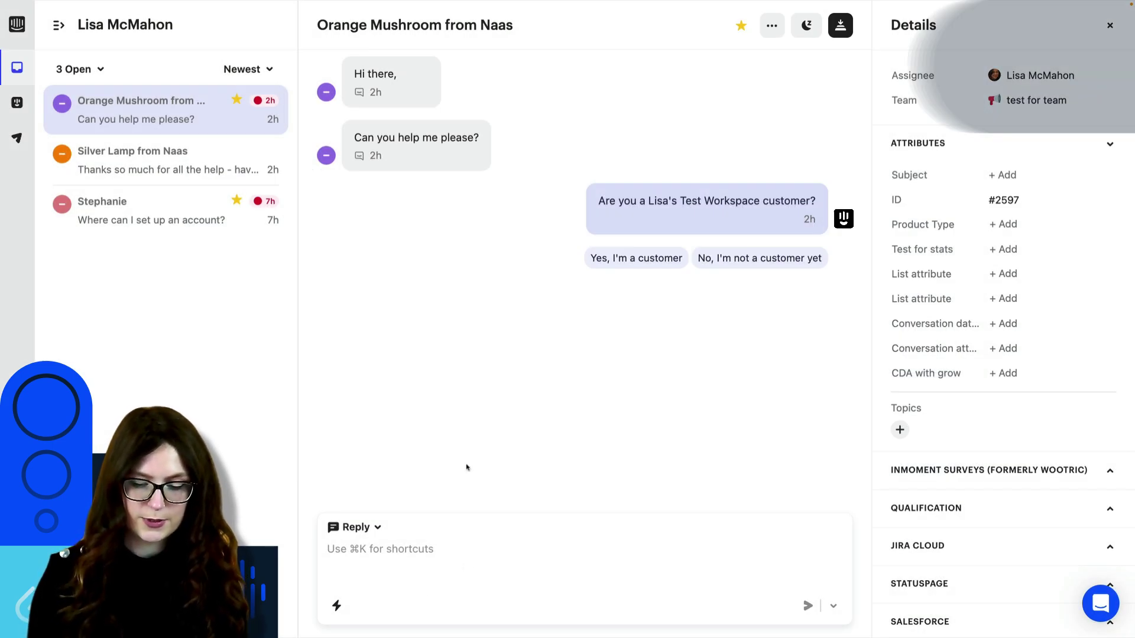
# - Browse the Cmd+K action palette, search 'snooze', and bring up the Snooze time options
pyautogui.press('super+k')
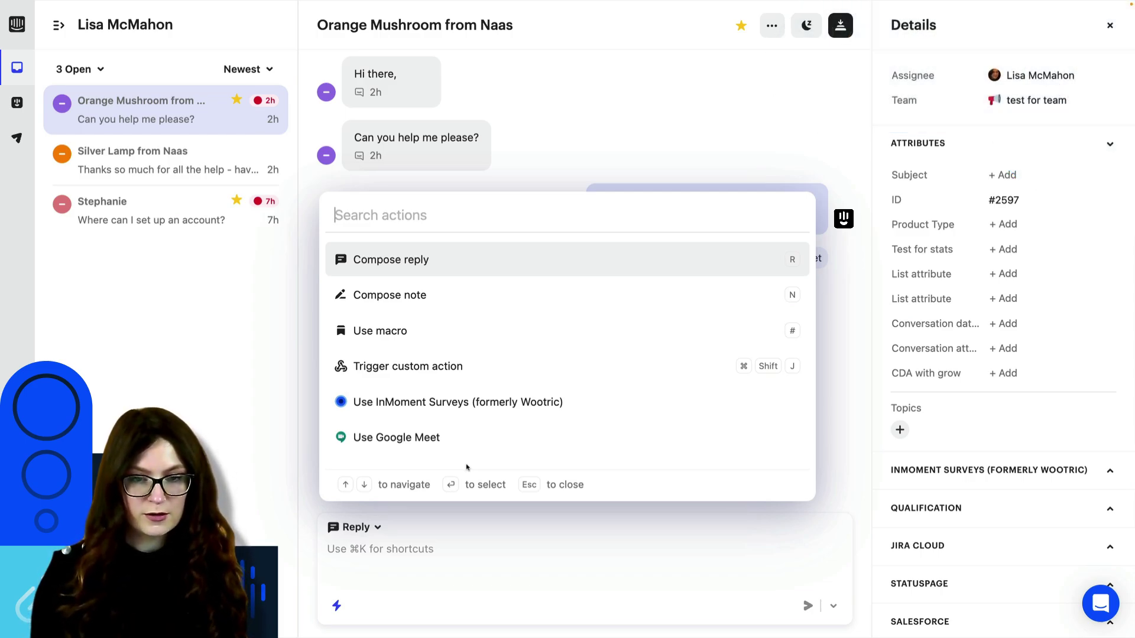
pyautogui.scroll(-10, 476, 424)
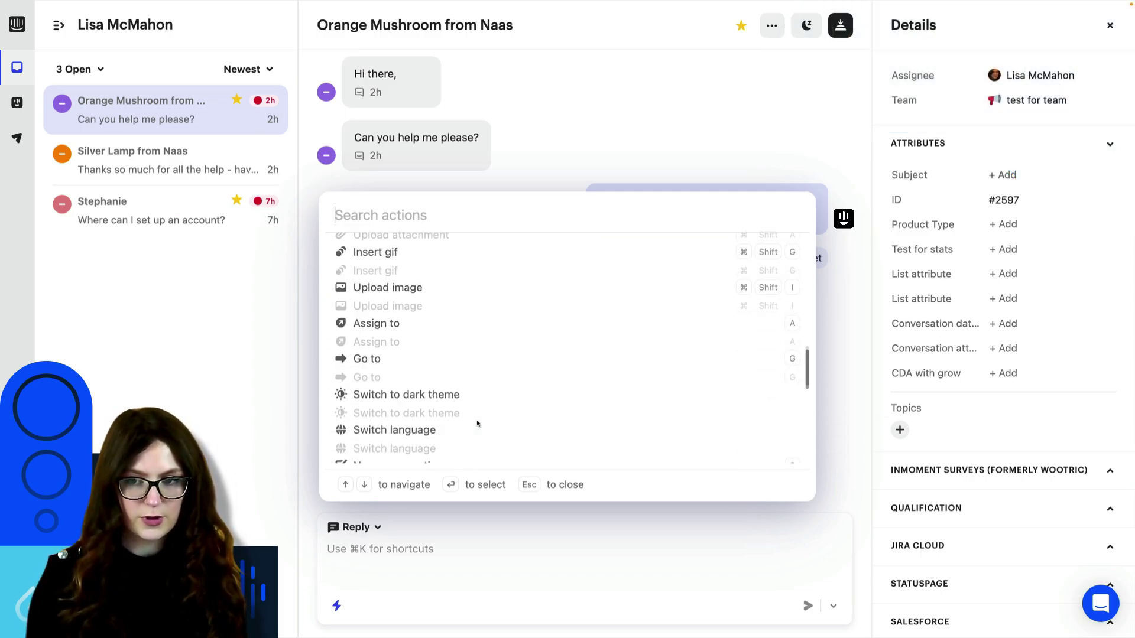
pyautogui.scroll(-5, 477, 423)
pyautogui.scroll(10, 477, 424)
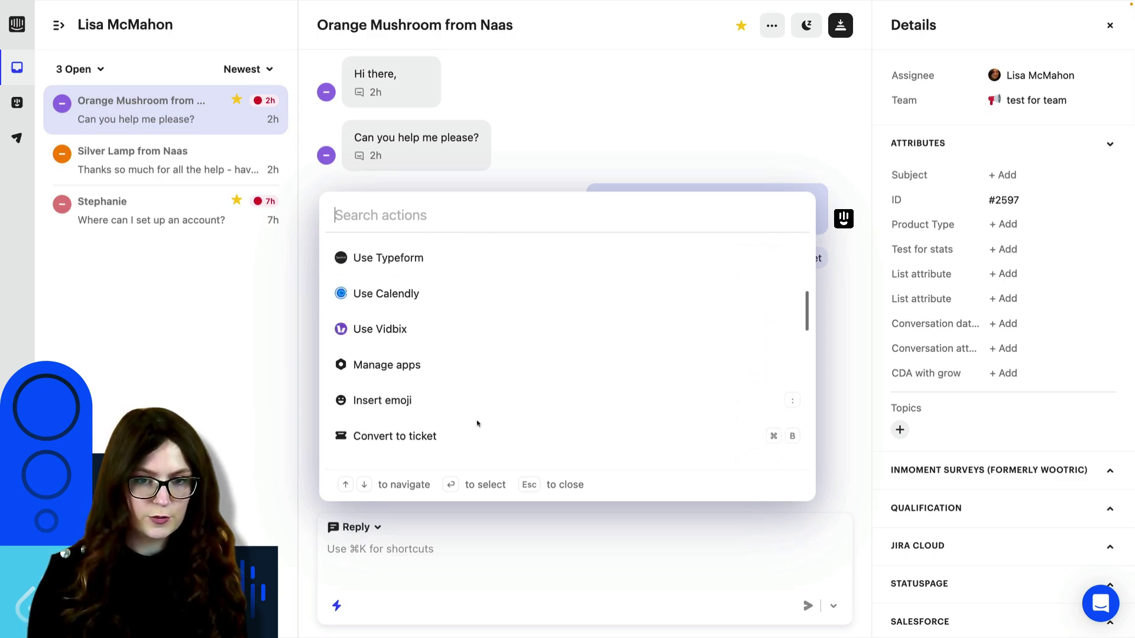
pyautogui.scroll(3, 477, 423)
pyautogui.press('Down')
pyautogui.press('Down')
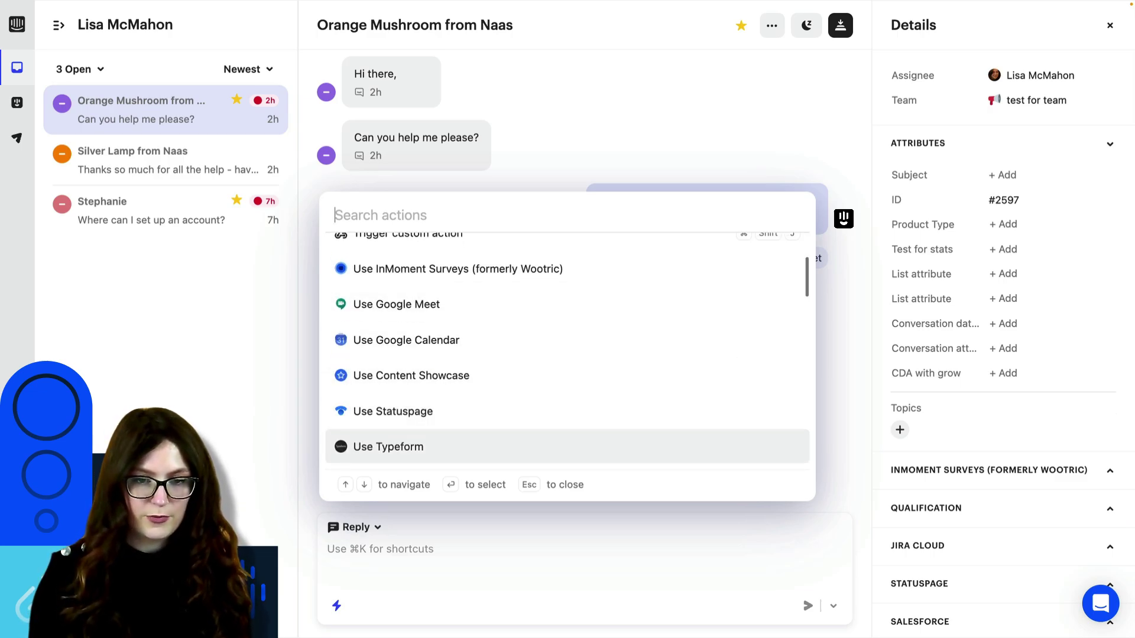
pyautogui.press('Down')
pyautogui.press('Down')
pyautogui.press('Down')
pyautogui.press('Down')
pyautogui.press('Down')
pyautogui.press('Down')
pyautogui.press('Down')
pyautogui.press('Up')
pyautogui.press('Up')
pyautogui.press('Up')
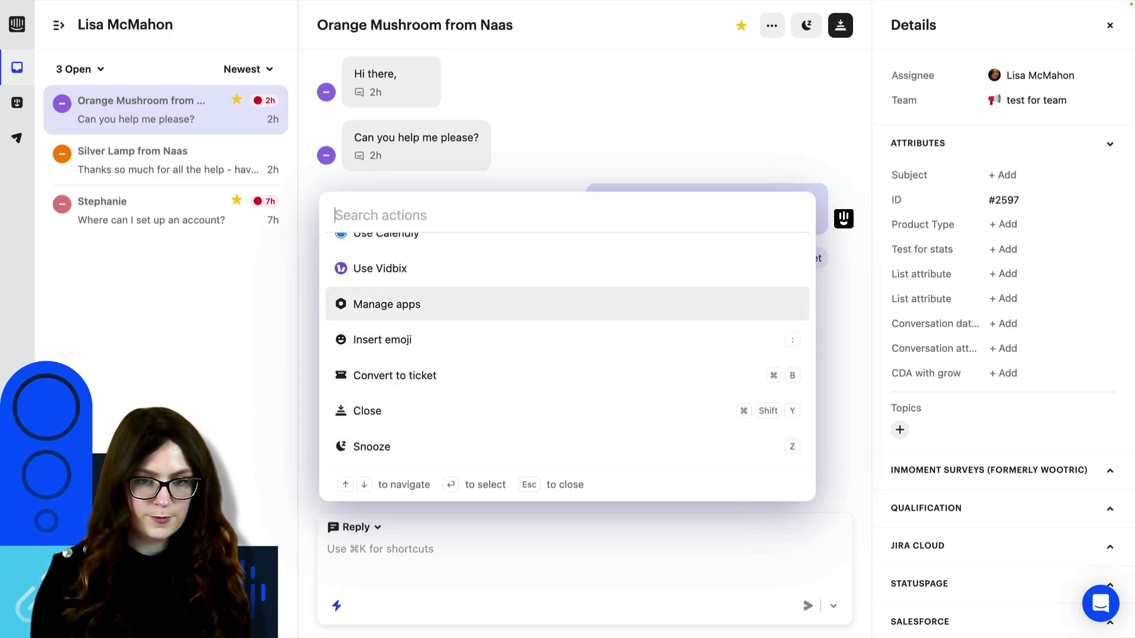
pyautogui.press('Down')
pyautogui.press('Down')
pyautogui.press('Down')
pyautogui.scroll(-2, 451, 324)
pyautogui.scroll(10, 438, 245)
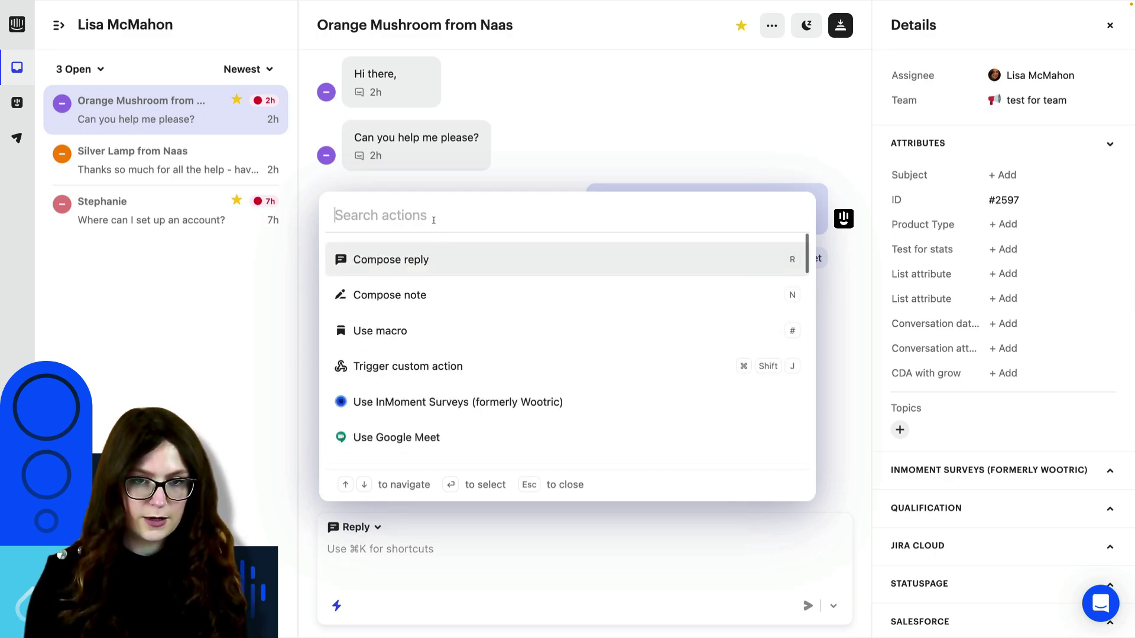
pyautogui.write('snoo')
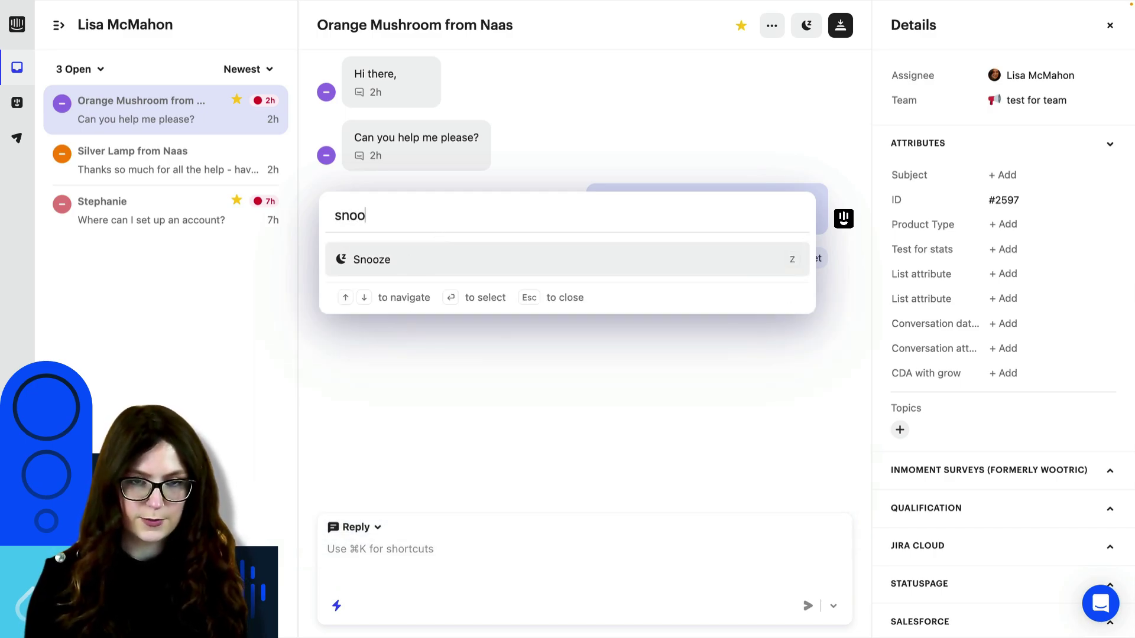
pyautogui.write('ze')
pyautogui.press('Return')
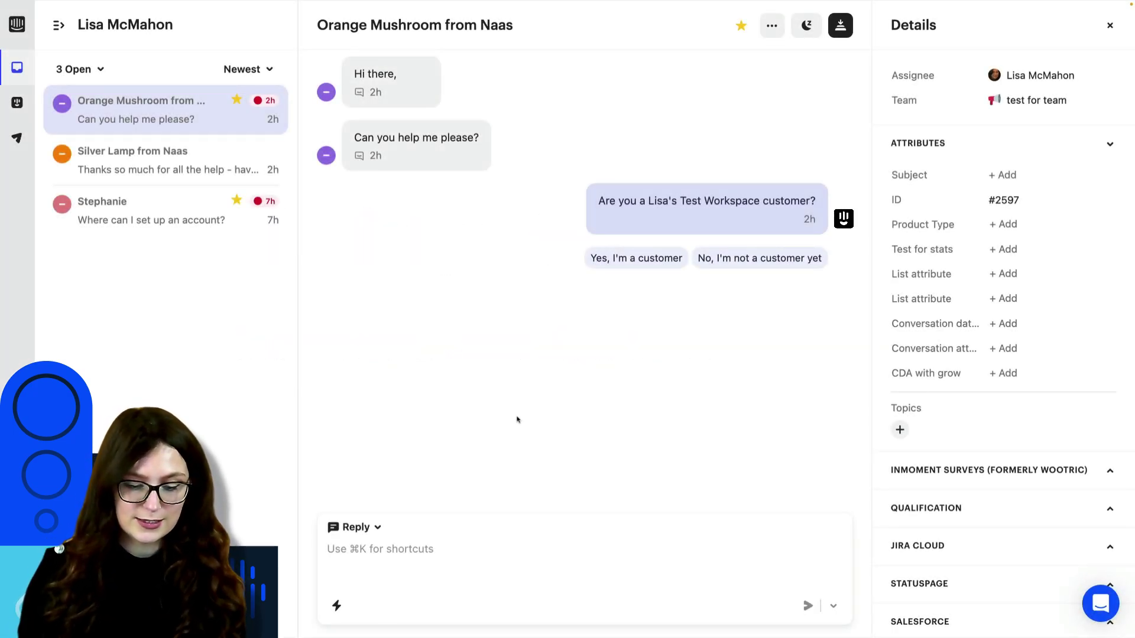
# - Peek at the assign (A) and snooze (Z) choices without changing anything, then open the Use macro picker (M)
pyautogui.press('a')
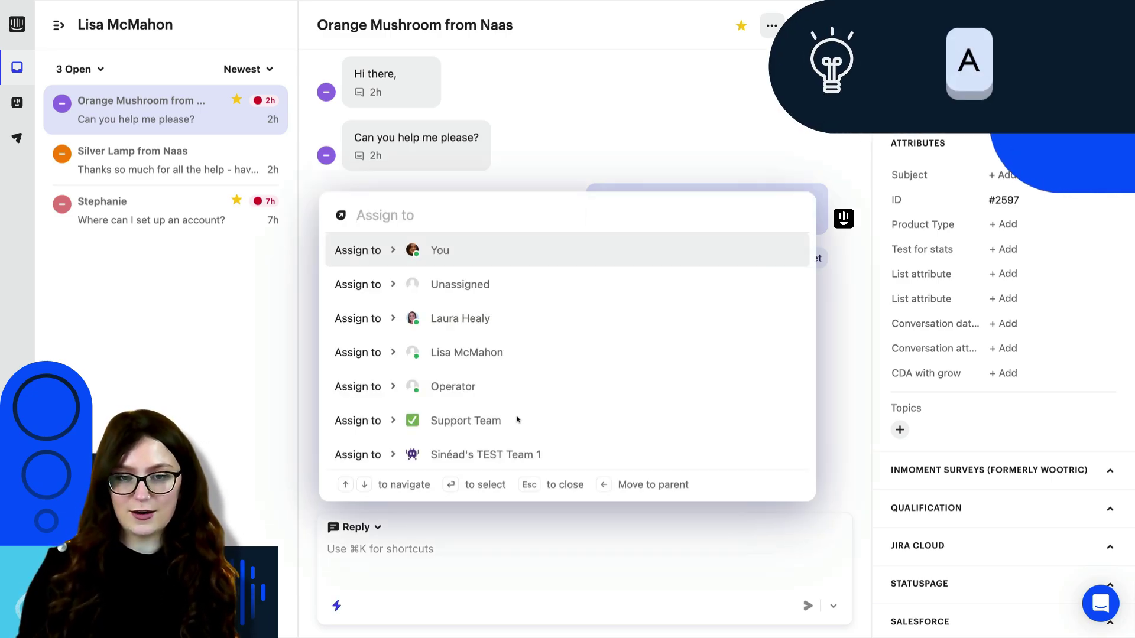
pyautogui.press('Escape')
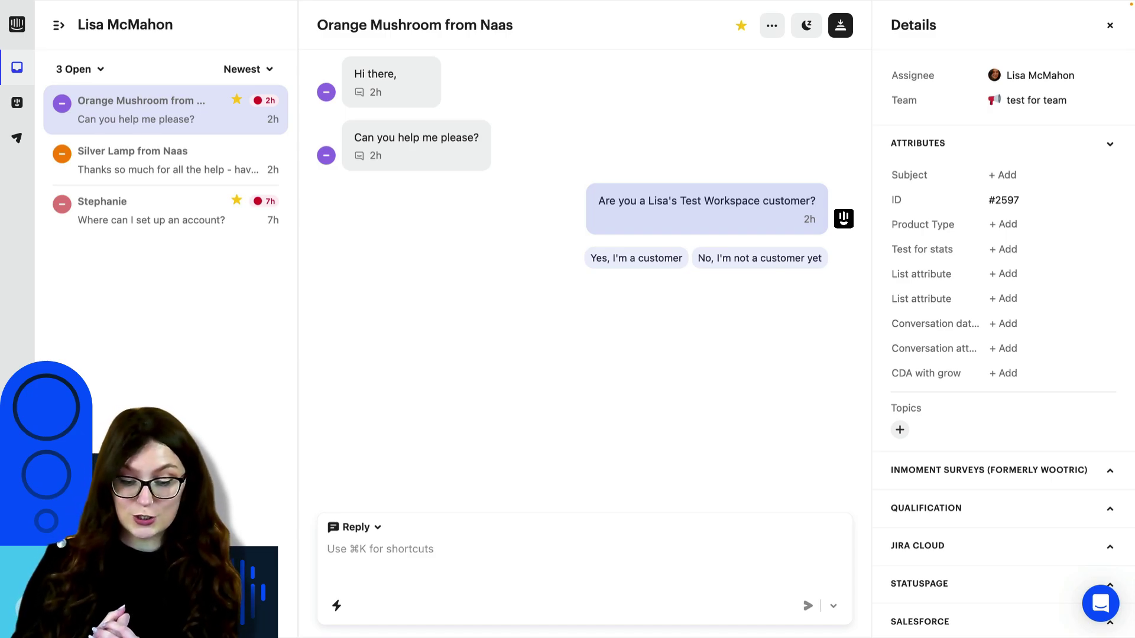
pyautogui.press('z')
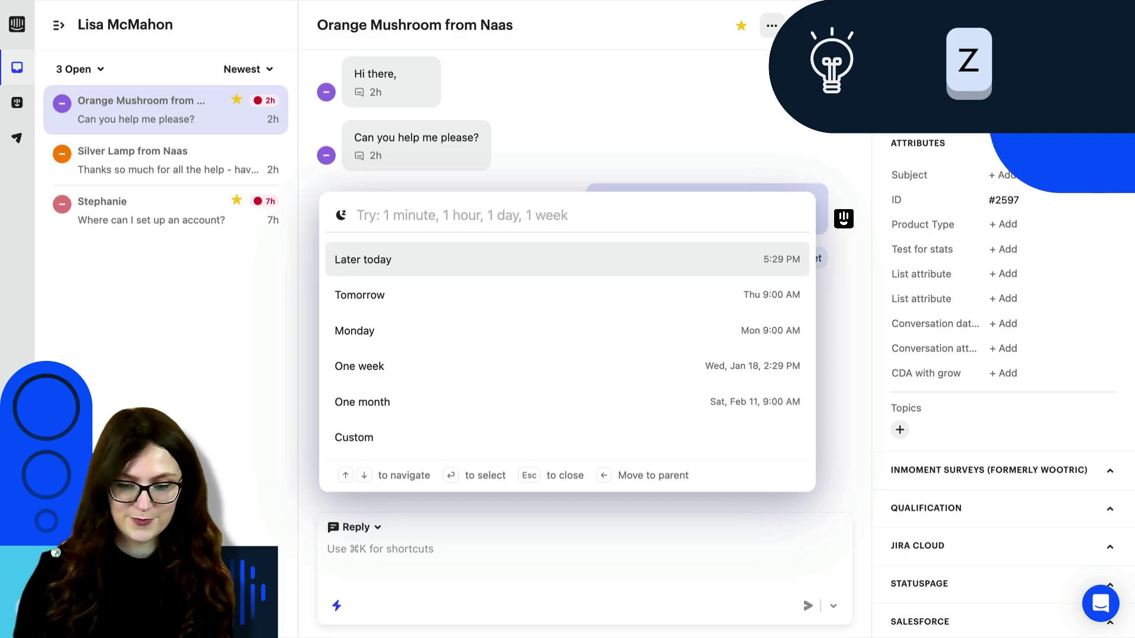
pyautogui.press('Escape')
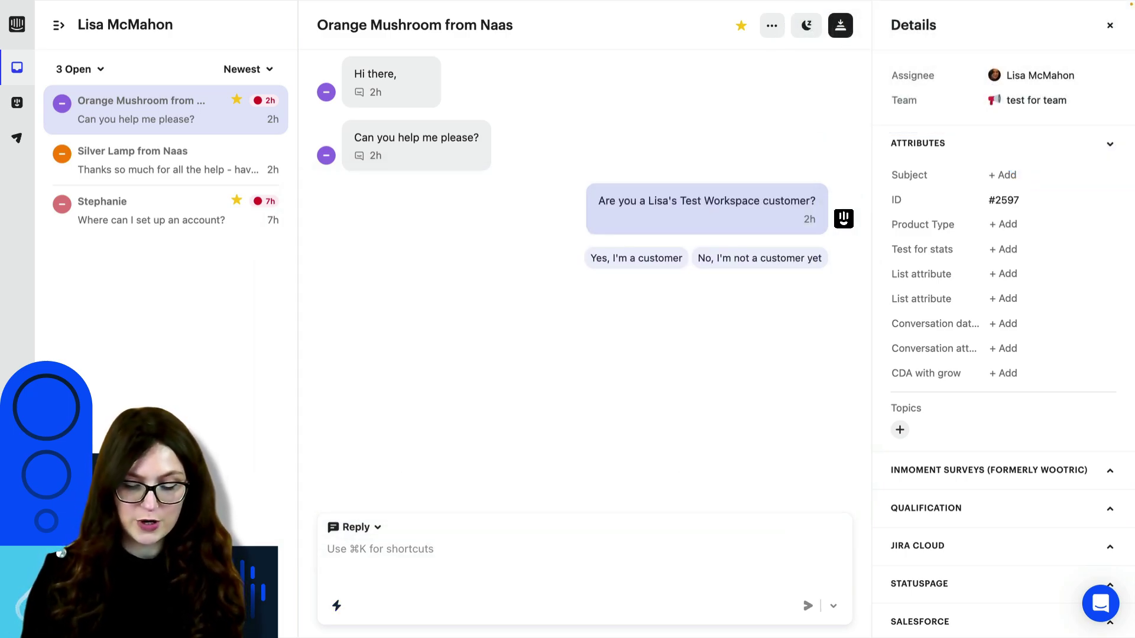
pyautogui.press('m')
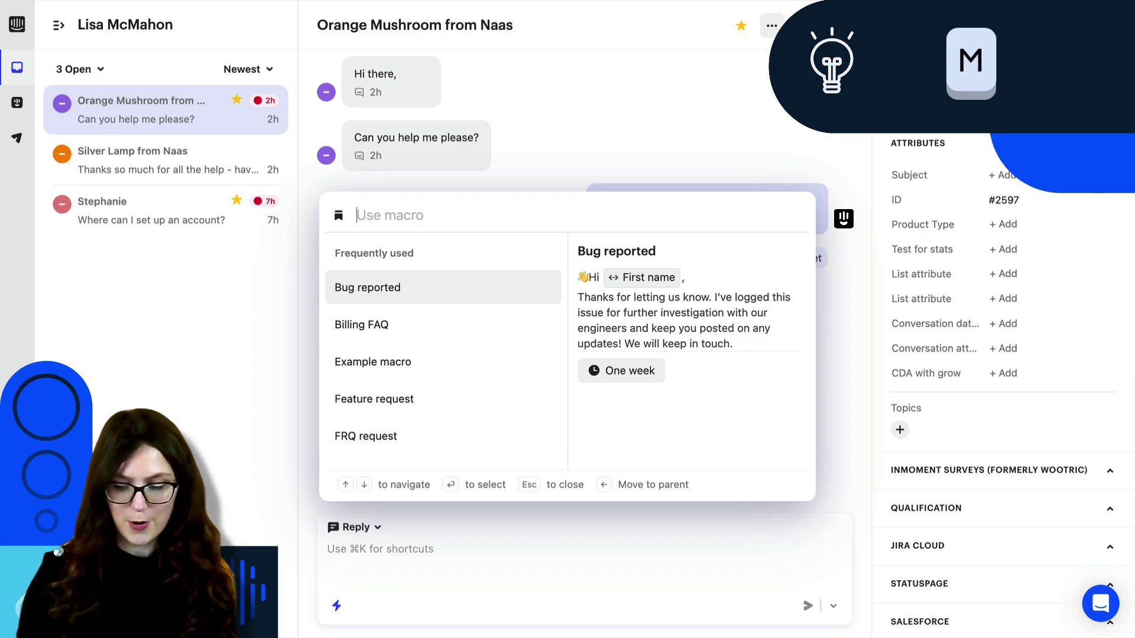
pyautogui.press('Down')
pyautogui.press('Down')
pyautogui.press('Down')
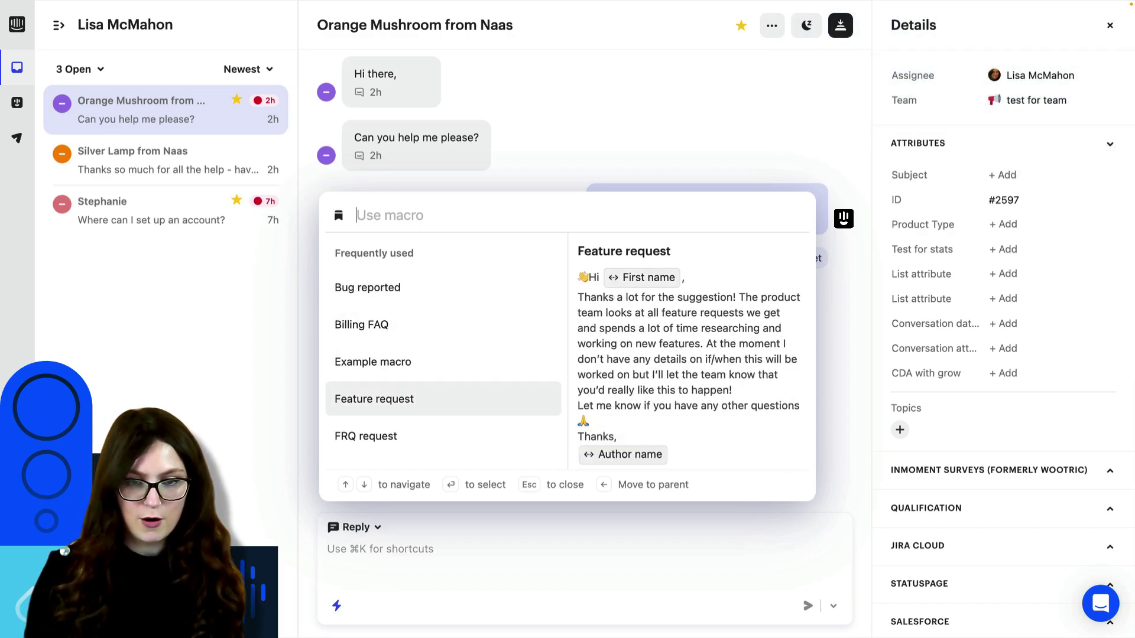
pyautogui.press('Up')
pyautogui.press('Up')
pyautogui.press('Up')
pyautogui.press('Return')
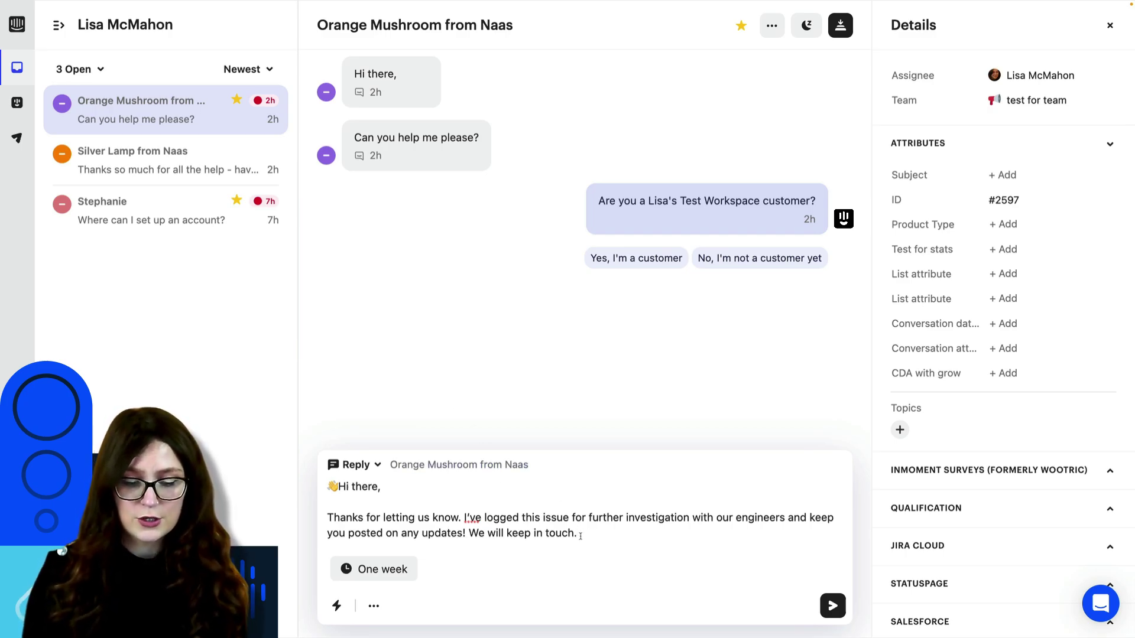
pyautogui.press('Escape')
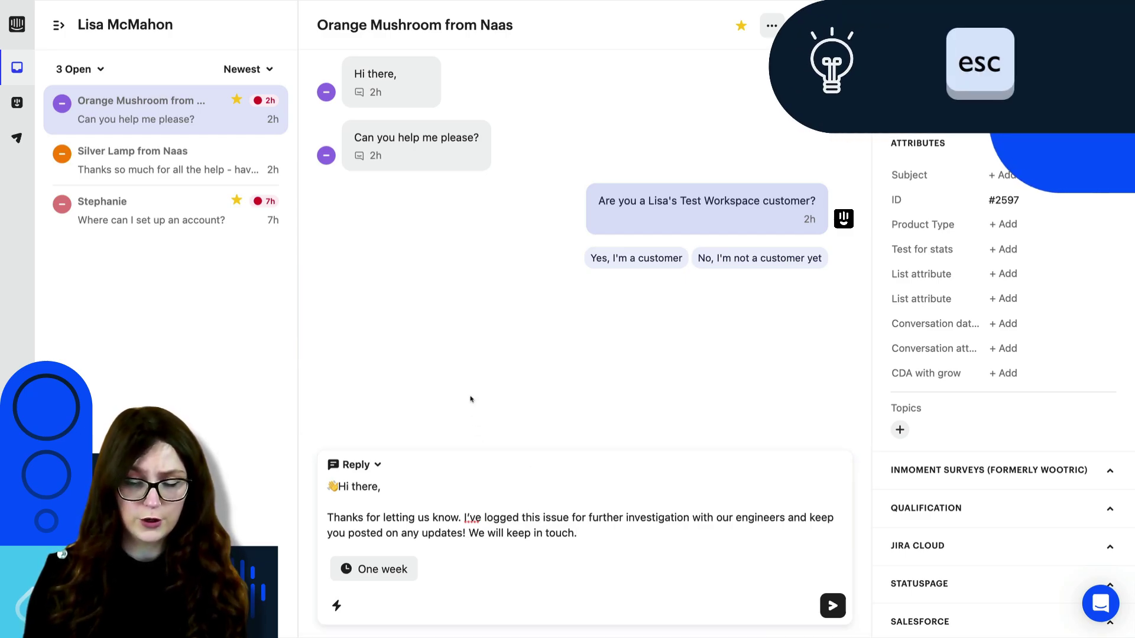
pyautogui.press('a')
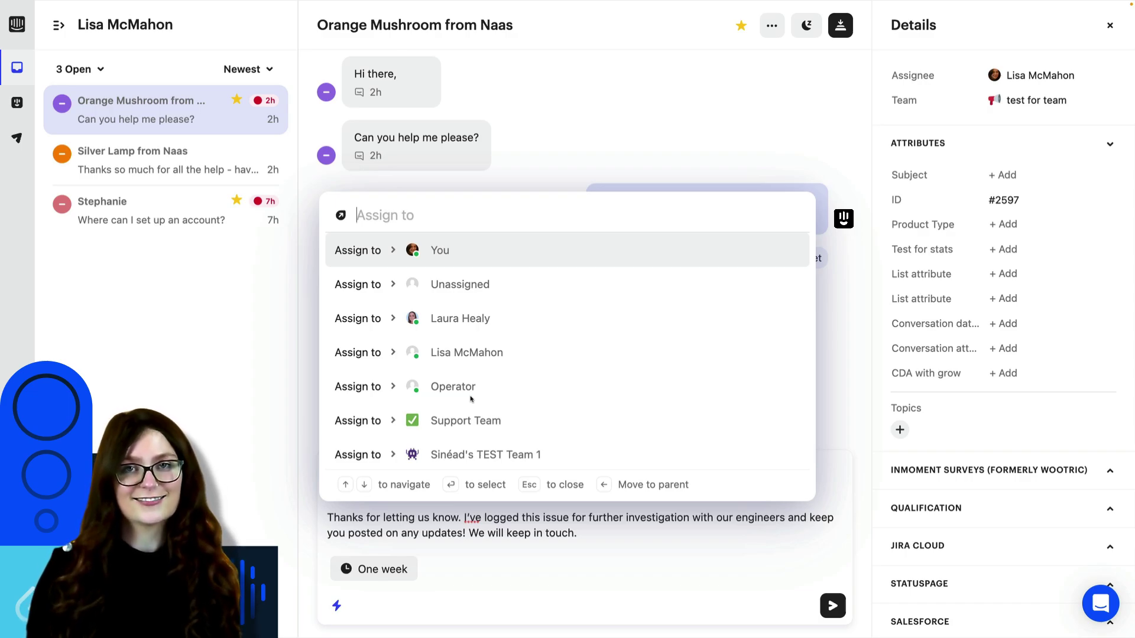
pyautogui.press('Escape')
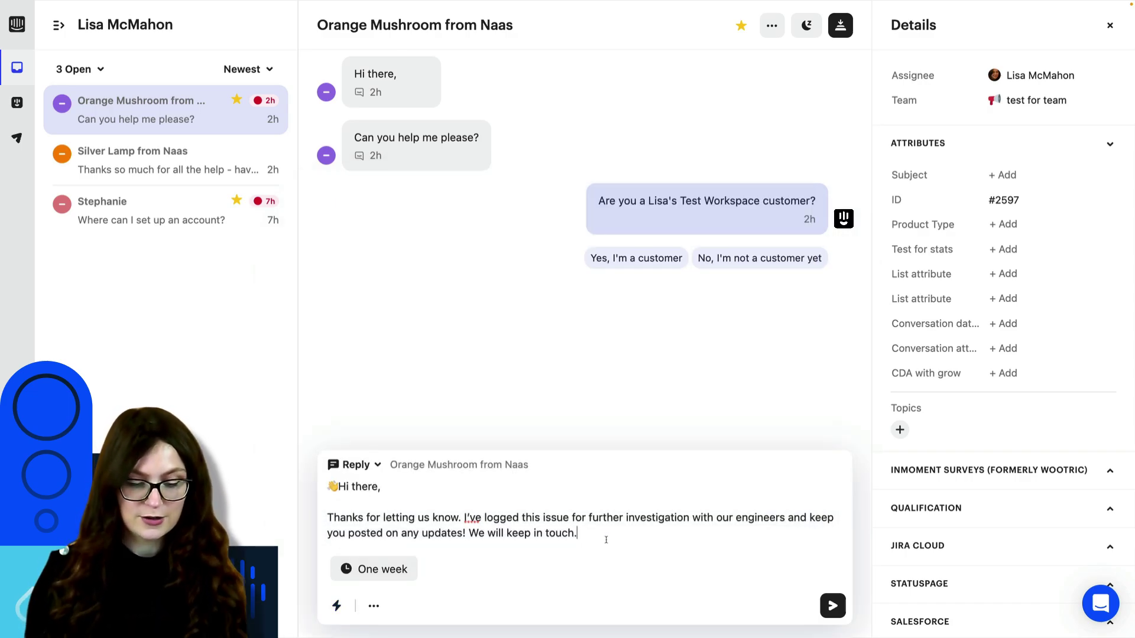
# - Leave the reply box, then open the Keyboard shortcuts panel with ? and scroll through its sections
pyautogui.press('Escape')
pyautogui.press('?')
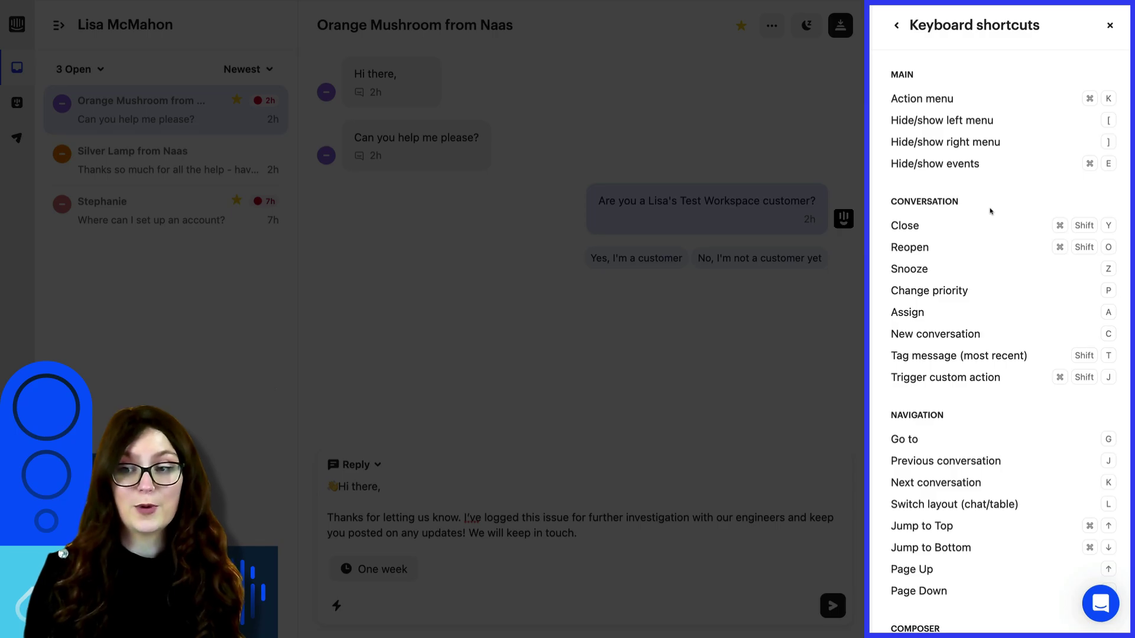
pyautogui.scroll(-5, 991, 212)
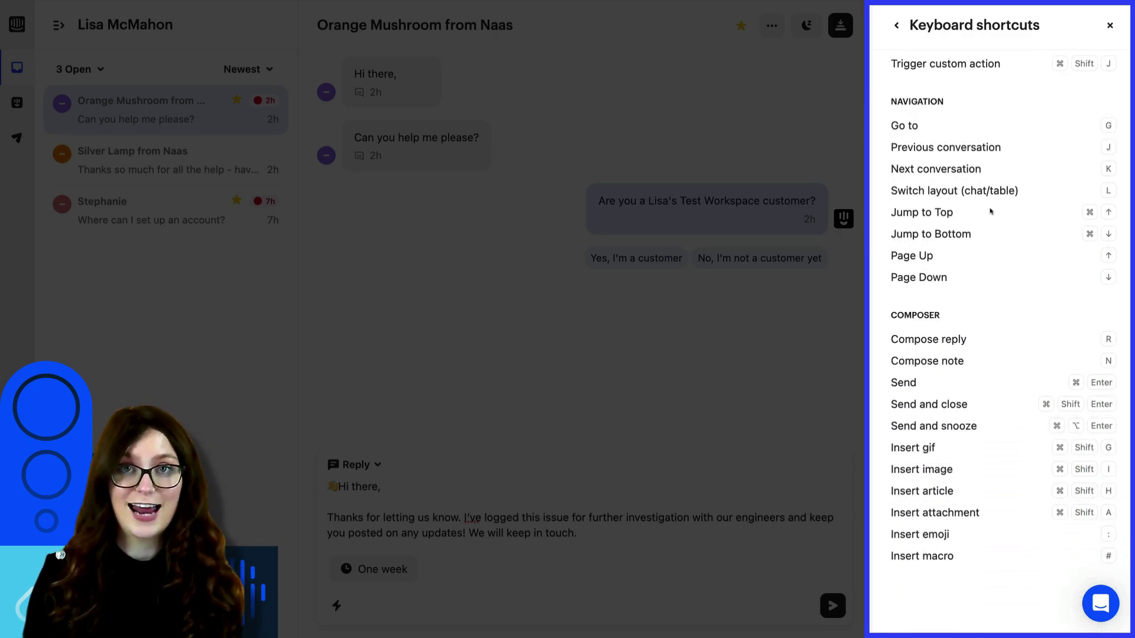
pyautogui.scroll(5, 990, 211)
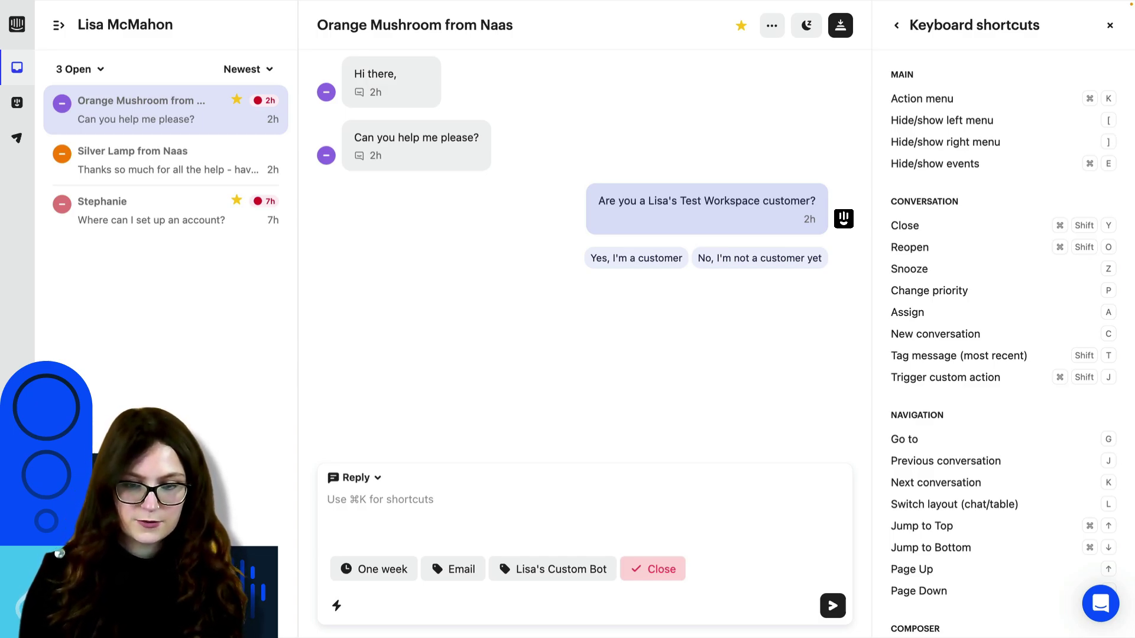
# - From the reply box, preview the saved macros and insert the Bug reported macro into the draft
pyautogui.click(517, 517)
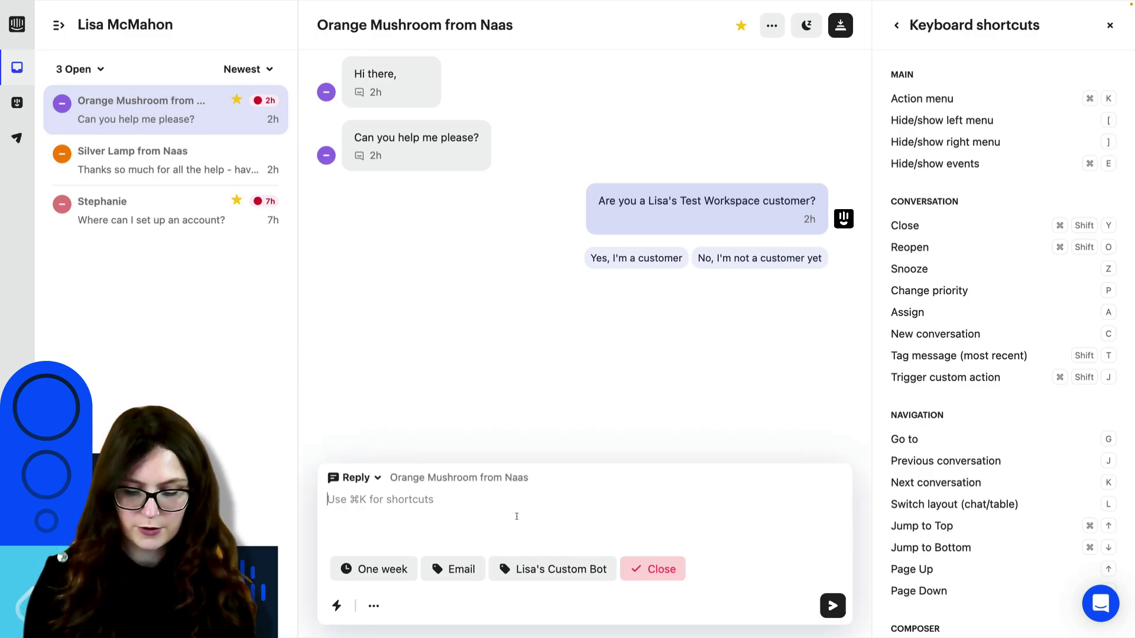
pyautogui.press('\\')
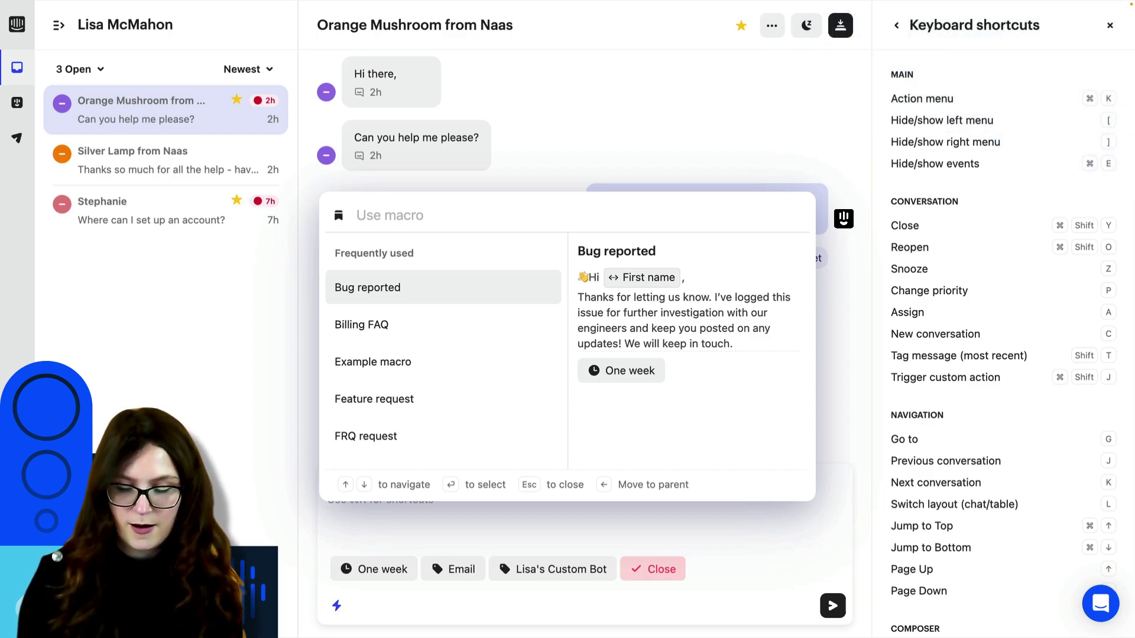
pyautogui.press('Down')
pyautogui.press('Down')
pyautogui.press('Up')
pyautogui.press('Up')
pyautogui.press('Down')
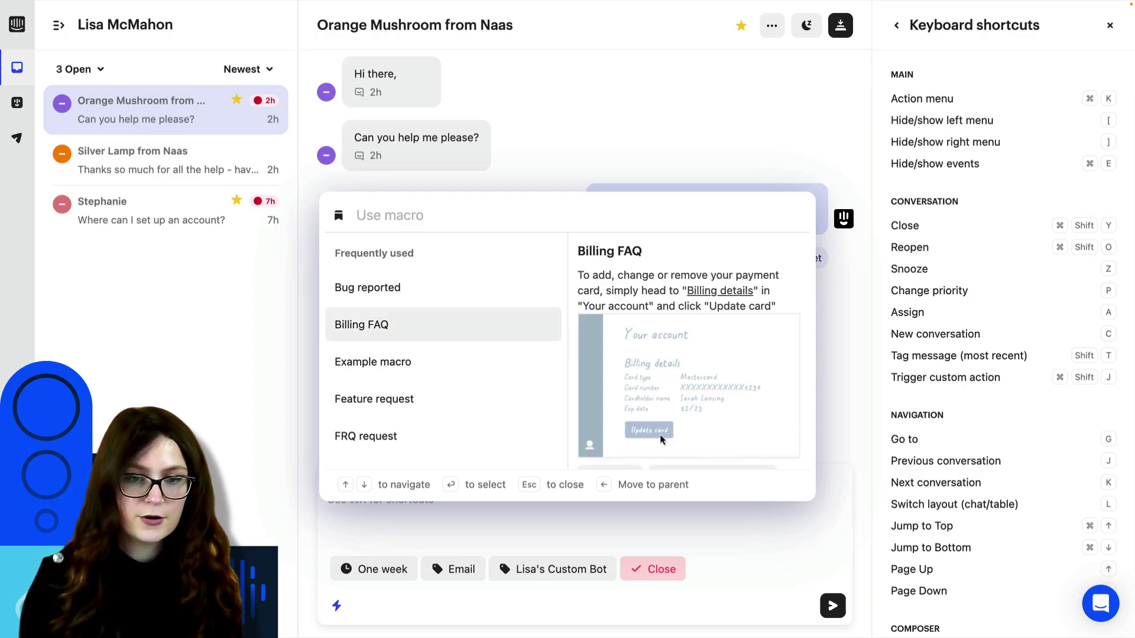
pyautogui.press('Up')
pyautogui.press('Return')
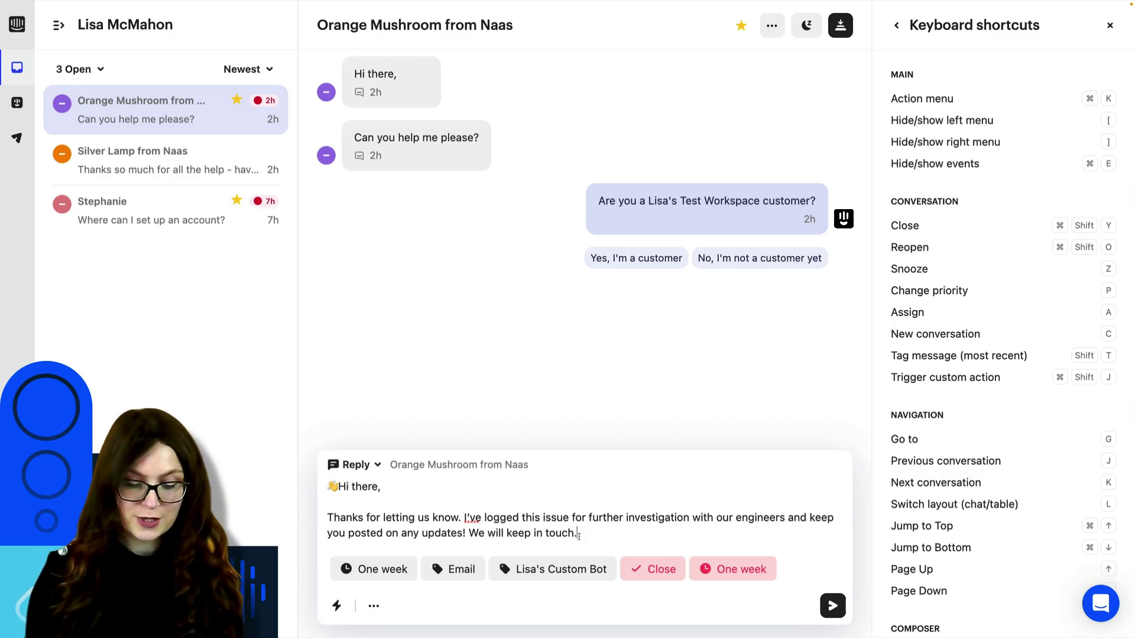
# - Start a blank macro via the Cmd+K 'Create new macro' action
pyautogui.press('super+k')
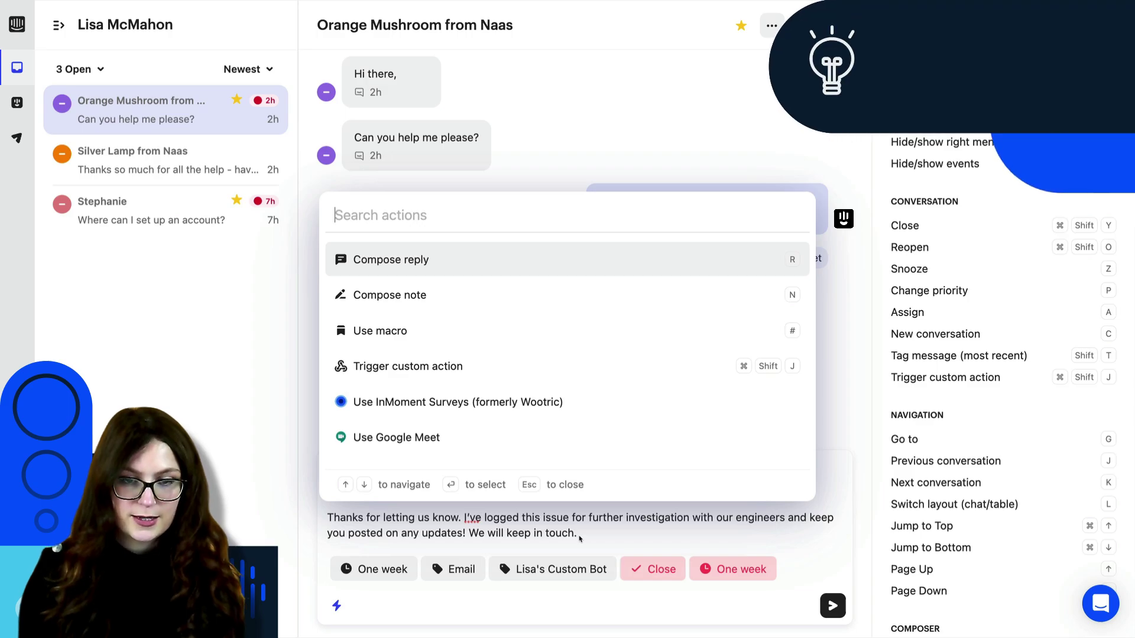
pyautogui.write('create')
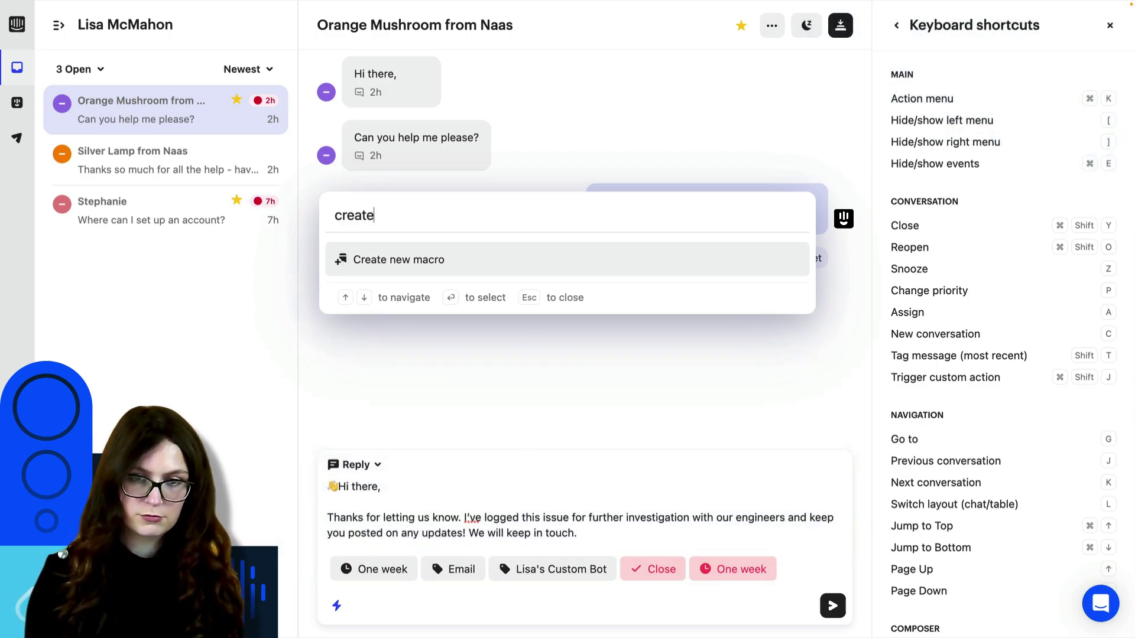
pyautogui.press('Return')
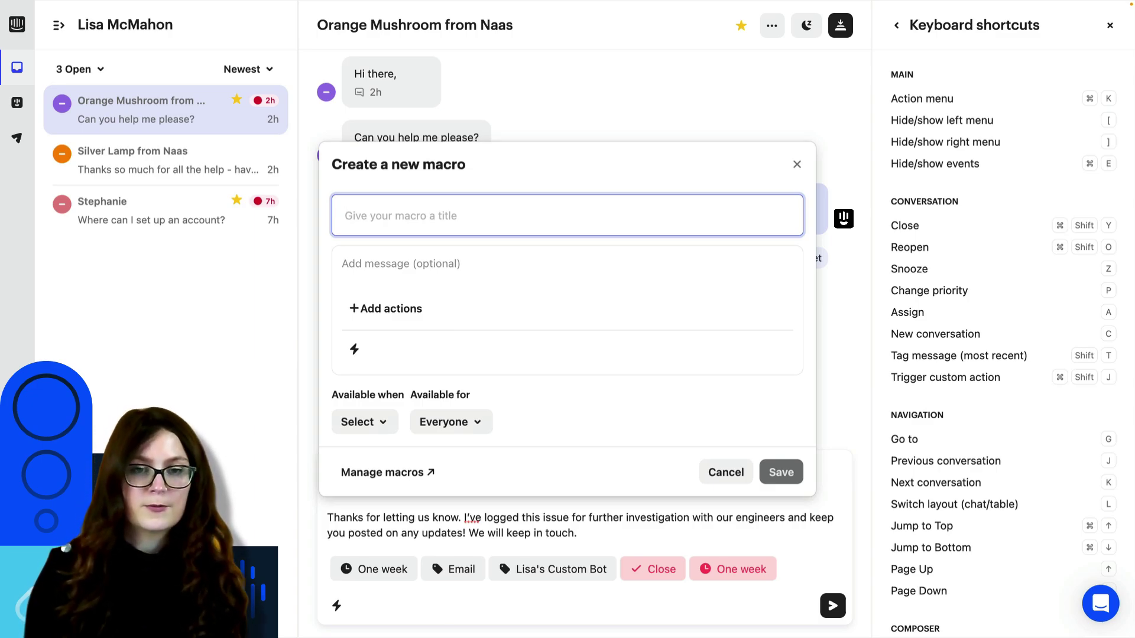
# - Inspect the new macro's Add actions and Available for options, leaving it shared with Everyone
pyautogui.click(394, 267)
pyautogui.click(390, 310)
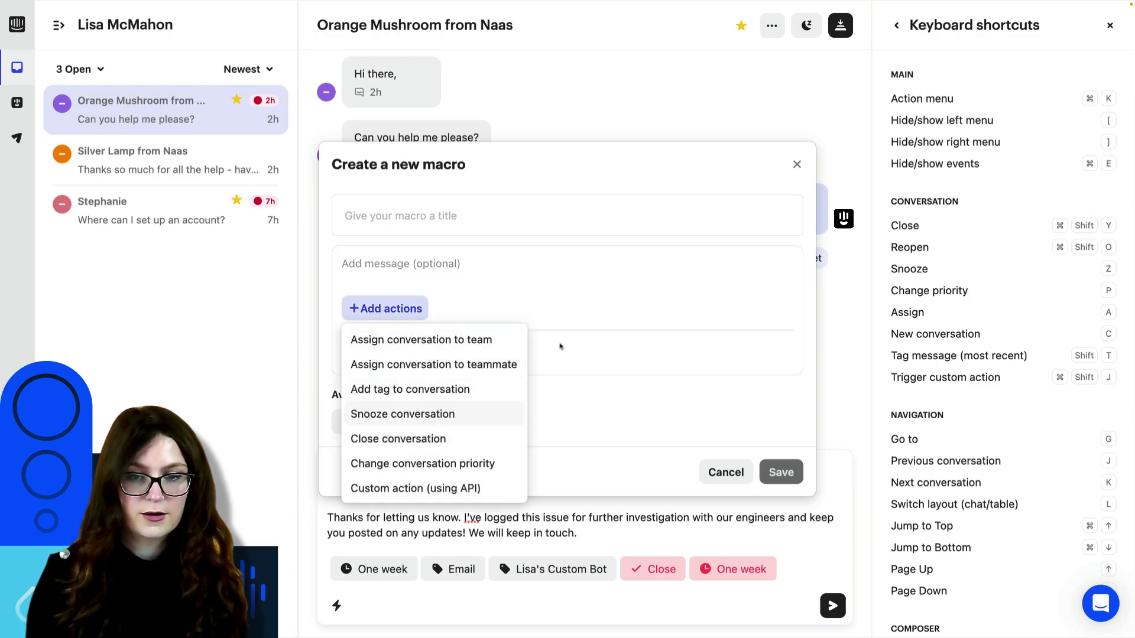
pyautogui.click(570, 317)
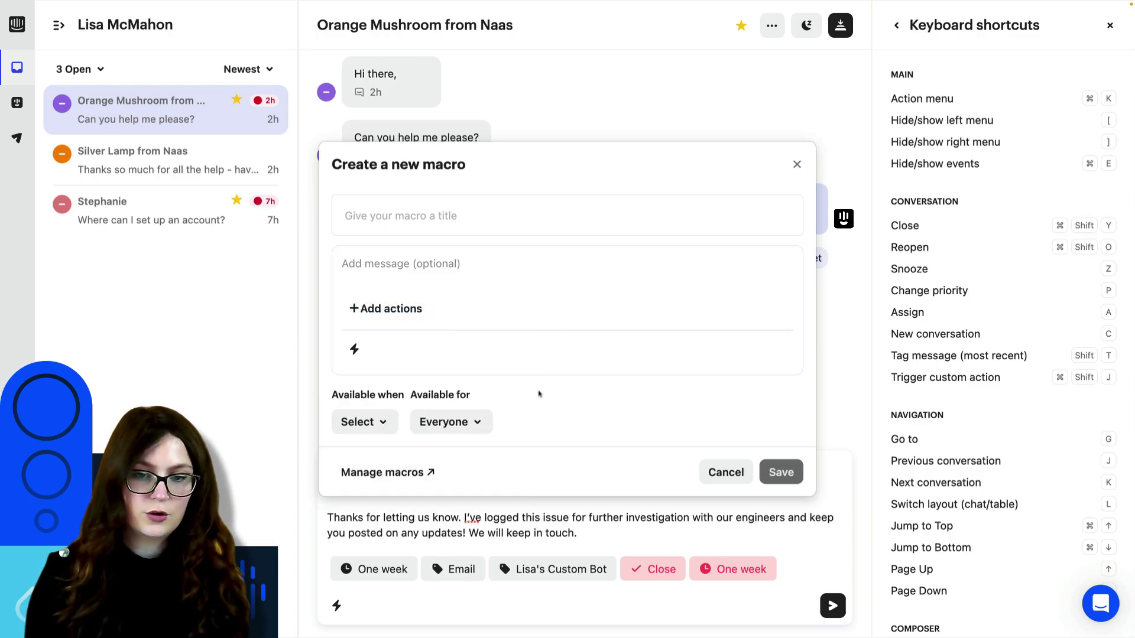
pyautogui.click(484, 430)
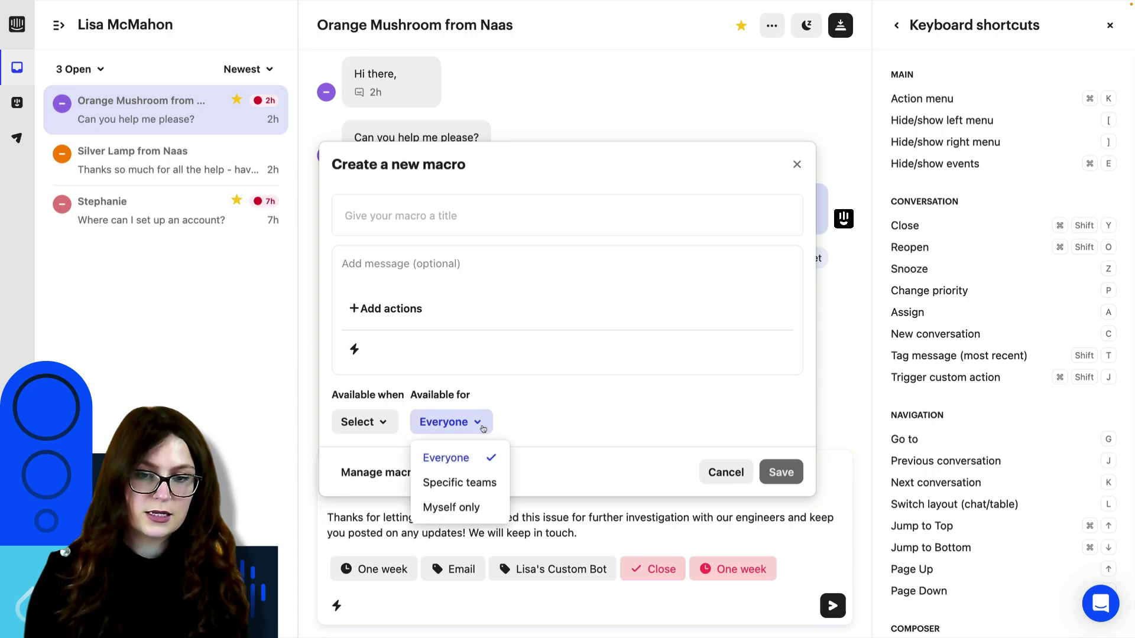
pyautogui.click(472, 511)
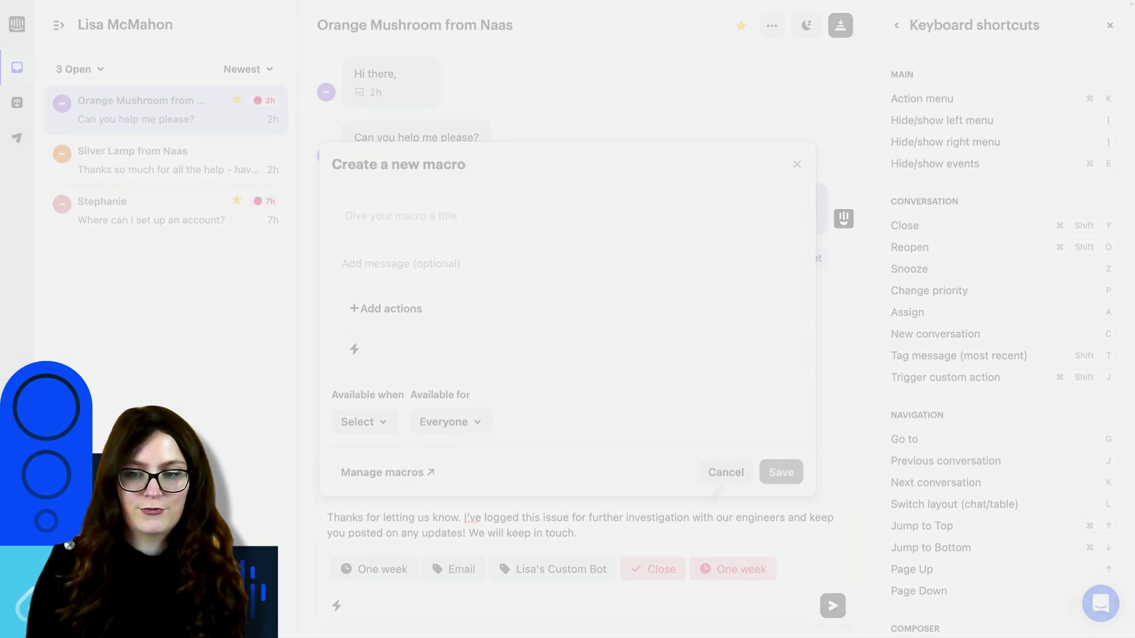